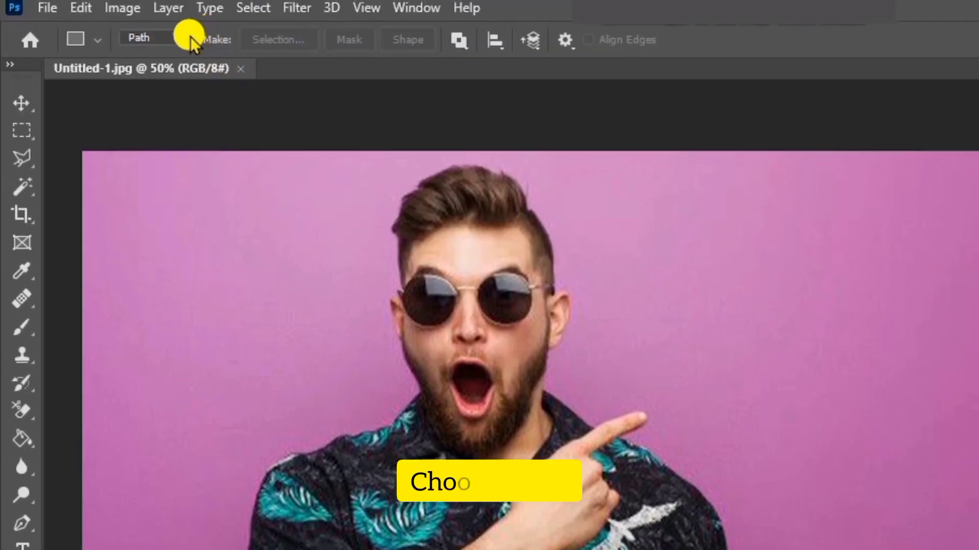
Draw a rectangle in Path mode, about 1010 by 1026 px, from beside the man's head to the photo's lower-right corner
{"action": "left_click", "coordinate": [186, 37]}
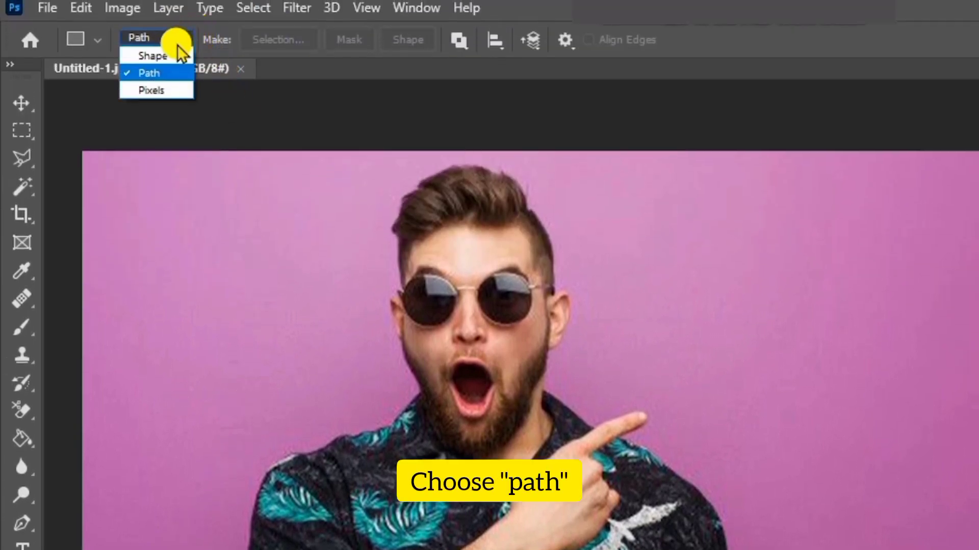
{"action": "left_click", "coordinate": [162, 72]}
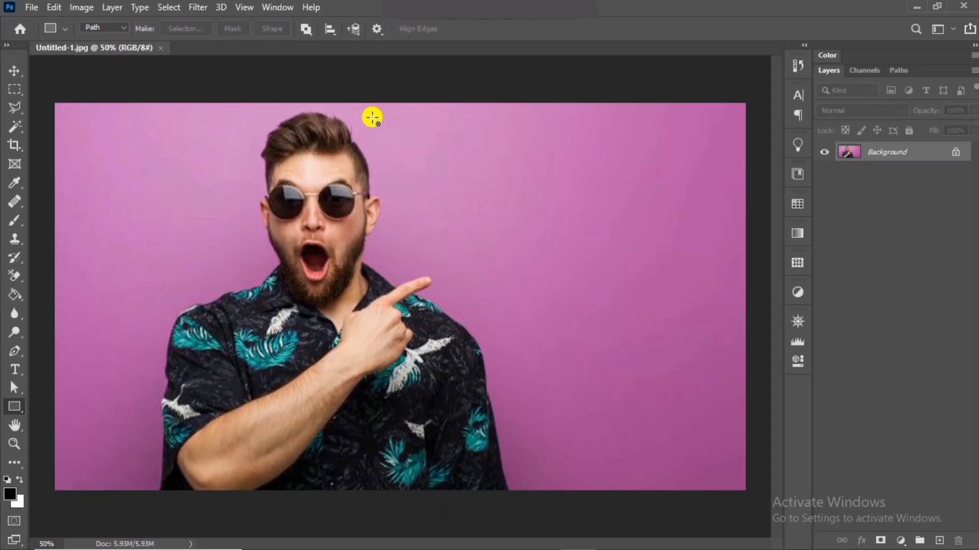
{"action": "left_click_drag", "start_coordinate": [367, 116], "coordinate": [730, 481]}
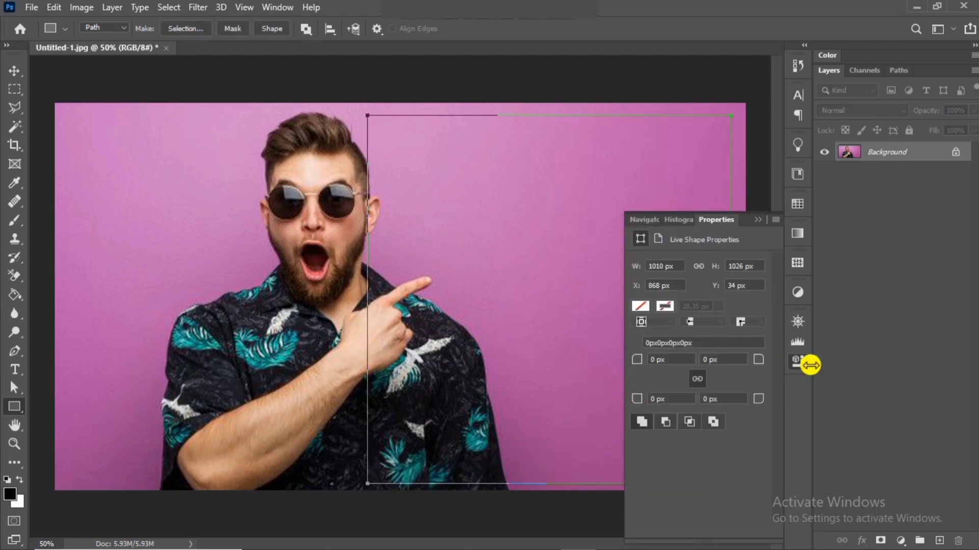
{"action": "left_click", "coordinate": [761, 220]}
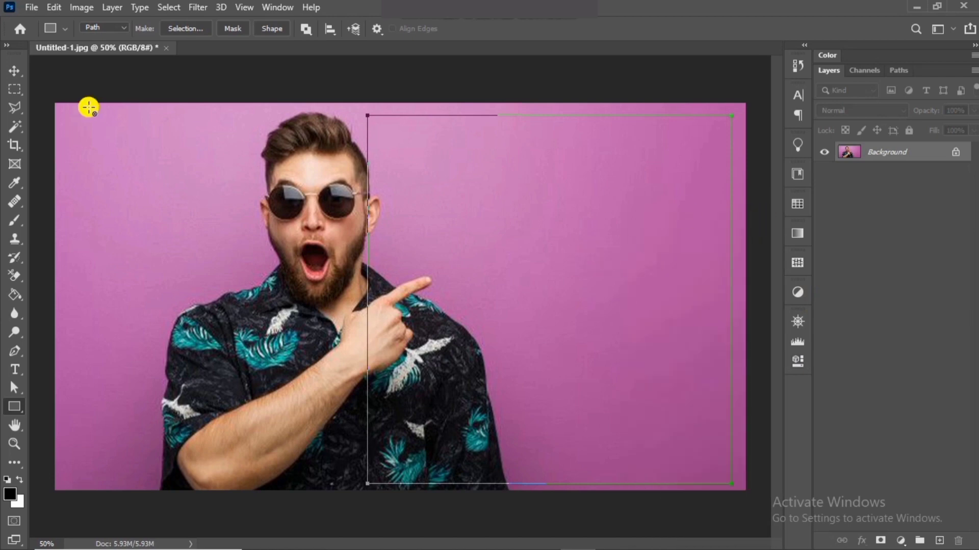
{"action": "left_click", "coordinate": [7, 70]}
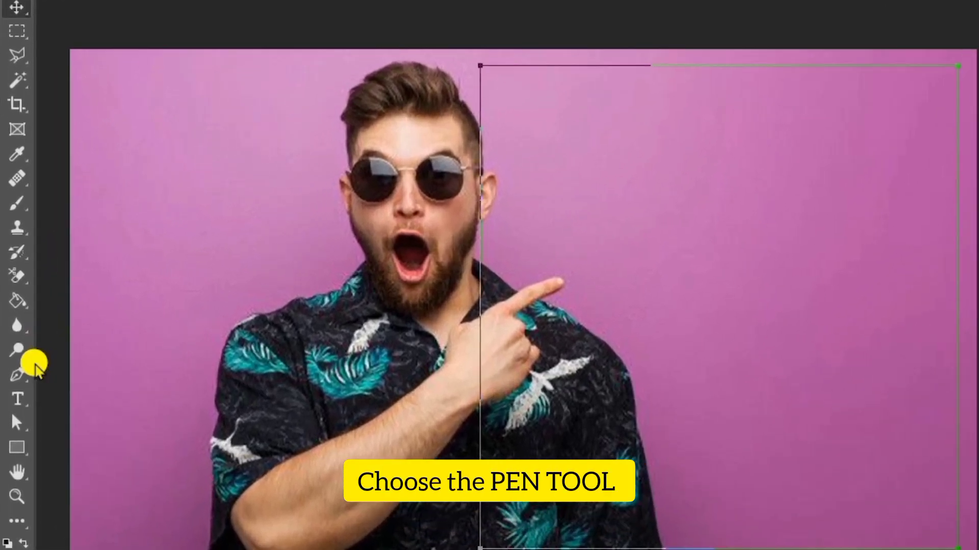
Add anchor points with the Pen tool down the rectangle path's left edge, from beside the head to near the bottom
{"action": "right_click", "coordinate": [14, 351]}
{"action": "left_click", "coordinate": [97, 381]}
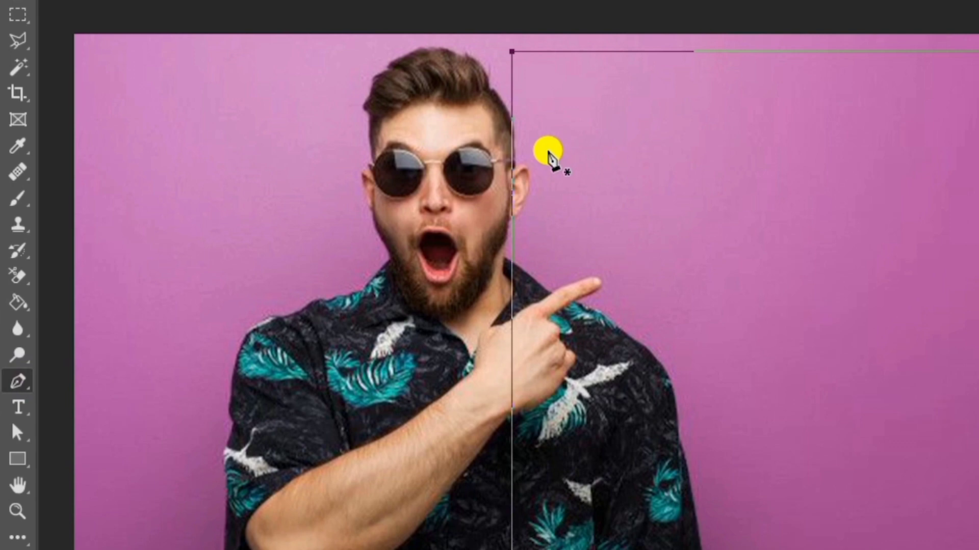
{"action": "left_click", "coordinate": [512, 106]}
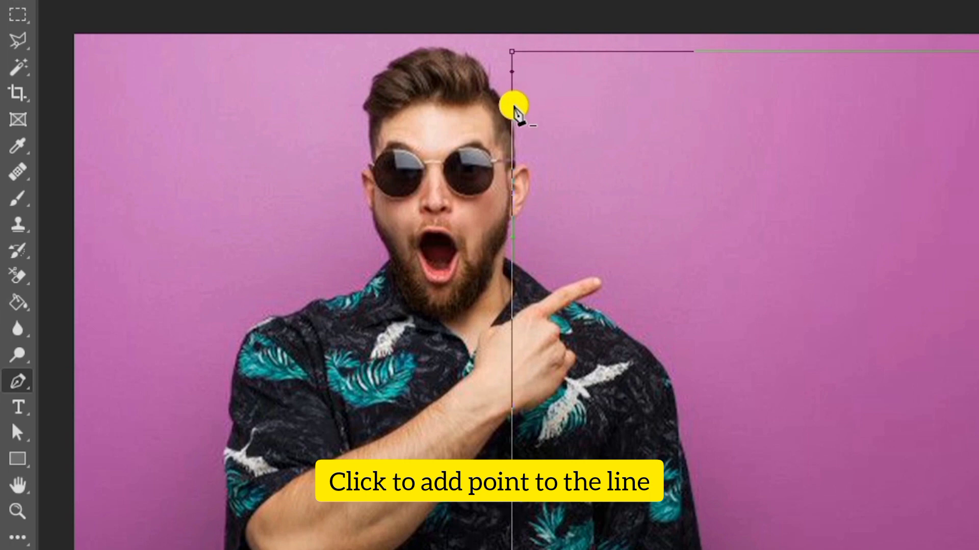
{"action": "left_click", "coordinate": [512, 191]}
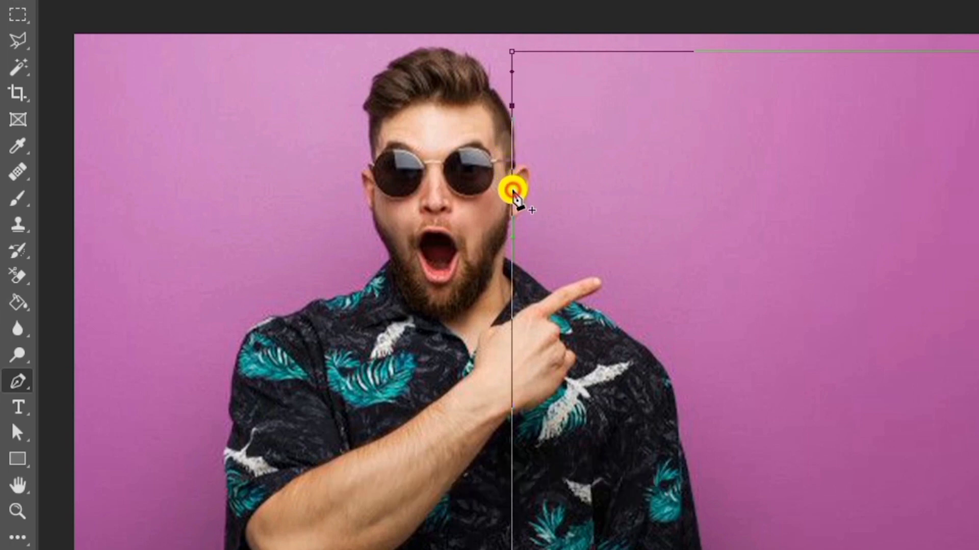
{"action": "left_click", "coordinate": [512, 261]}
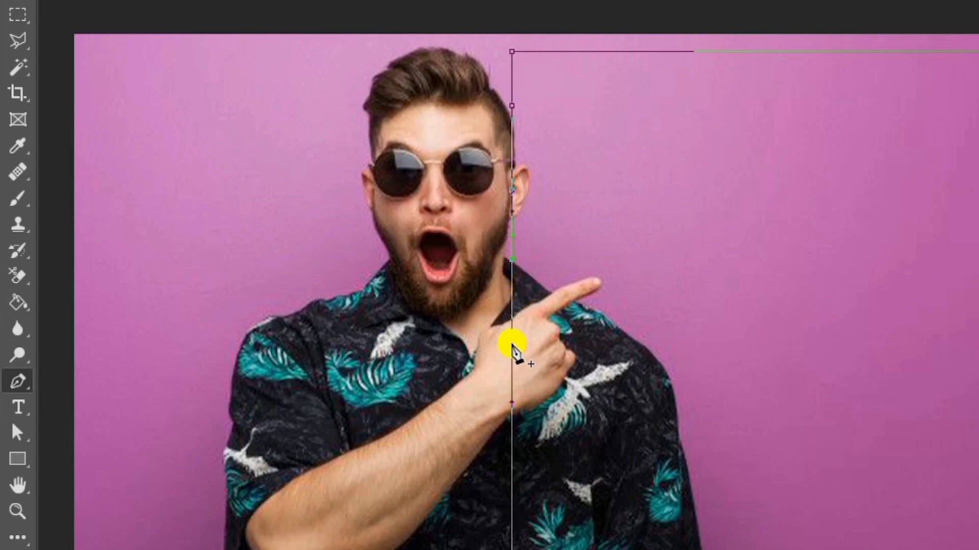
{"action": "left_click", "coordinate": [512, 376]}
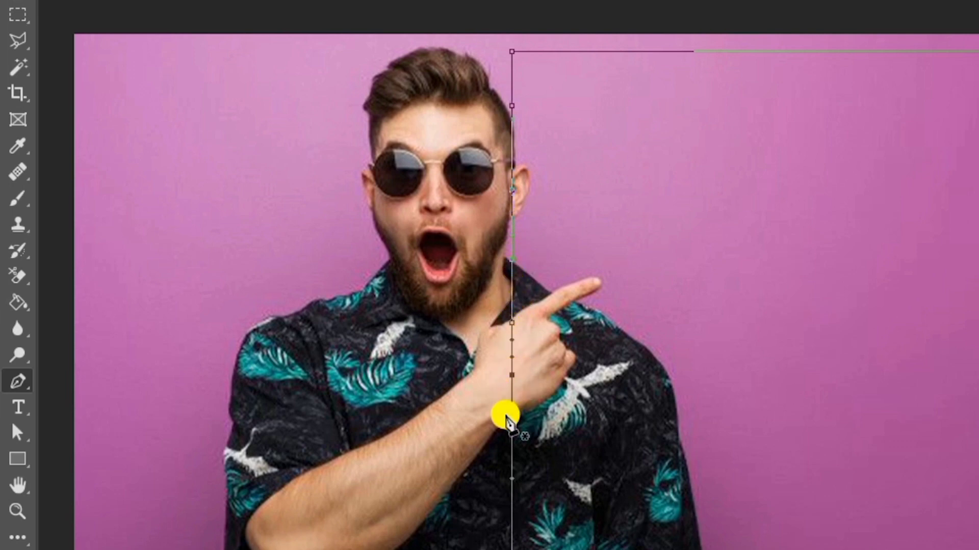
{"action": "left_click", "coordinate": [512, 435]}
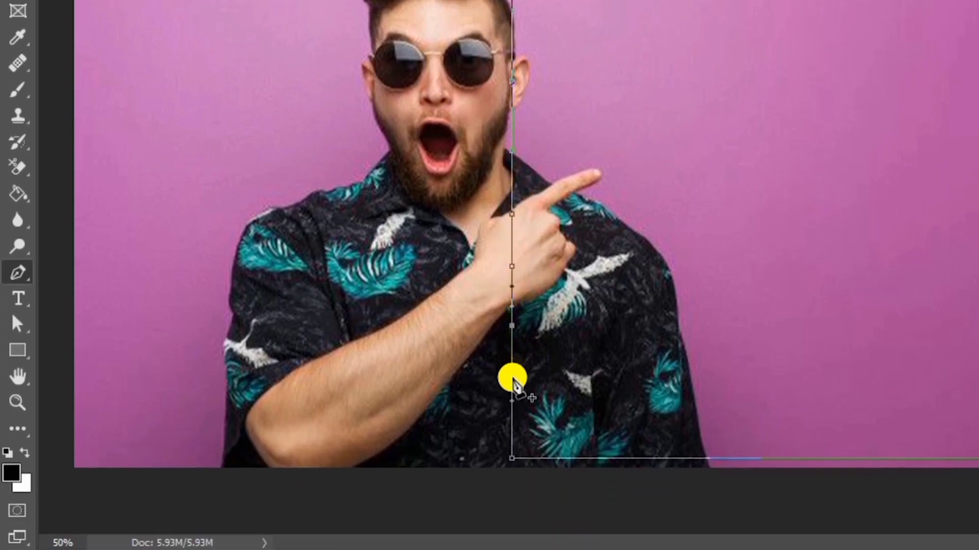
{"action": "left_click", "coordinate": [512, 431]}
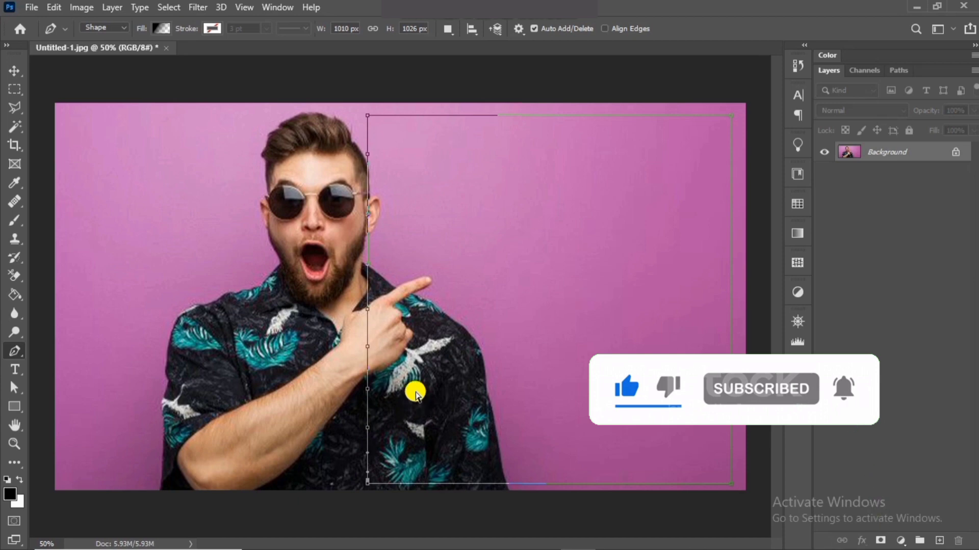
Reshape the upper part of the path's left edge to follow the man's head, ear and neck
{"action": "left_click", "coordinate": [368, 155], "text": "ctrl"}
{"action": "left_click_drag", "start_coordinate": [368, 155], "coordinate": [386, 202]}
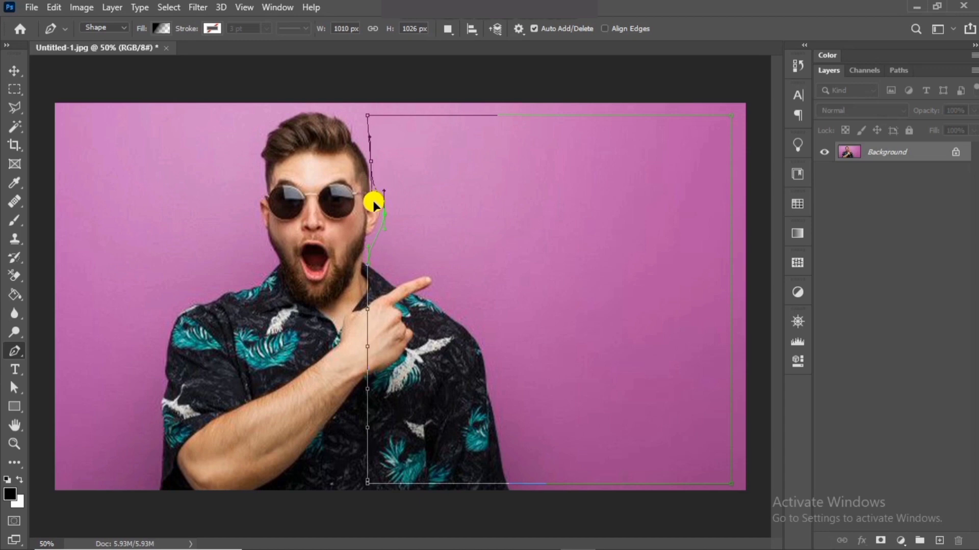
{"action": "left_click_drag", "start_coordinate": [384, 214], "coordinate": [383, 207]}
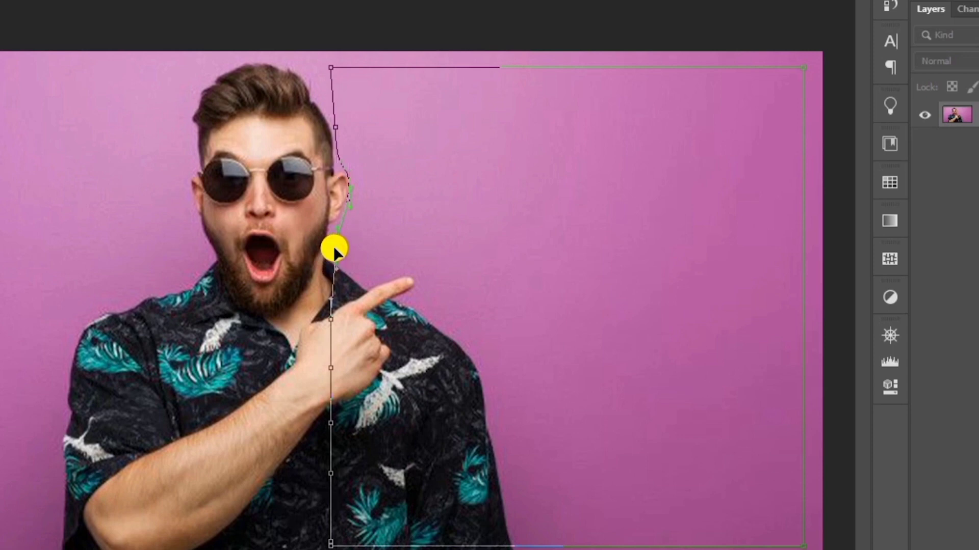
{"action": "left_click_drag", "start_coordinate": [334, 236], "coordinate": [331, 227]}
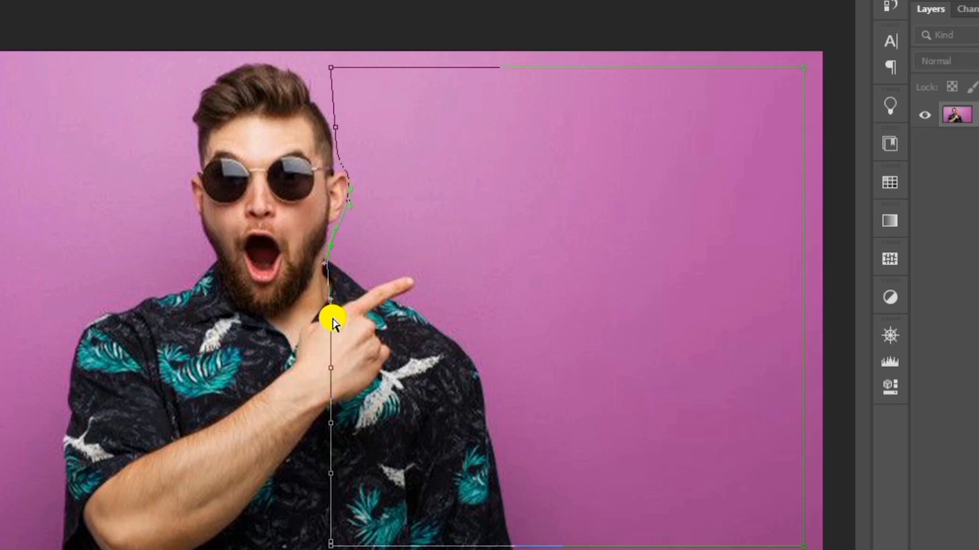
Move the middle anchor points so the path follows the shirt collar and reaches around the tip of the pointing finger
{"action": "mouse_move", "coordinate": [370, 280]}
{"action": "left_mouse_down"}
{"action": "mouse_move", "coordinate": [362, 284]}
{"action": "mouse_move", "coordinate": [370, 280]}
{"action": "left_mouse_up"}
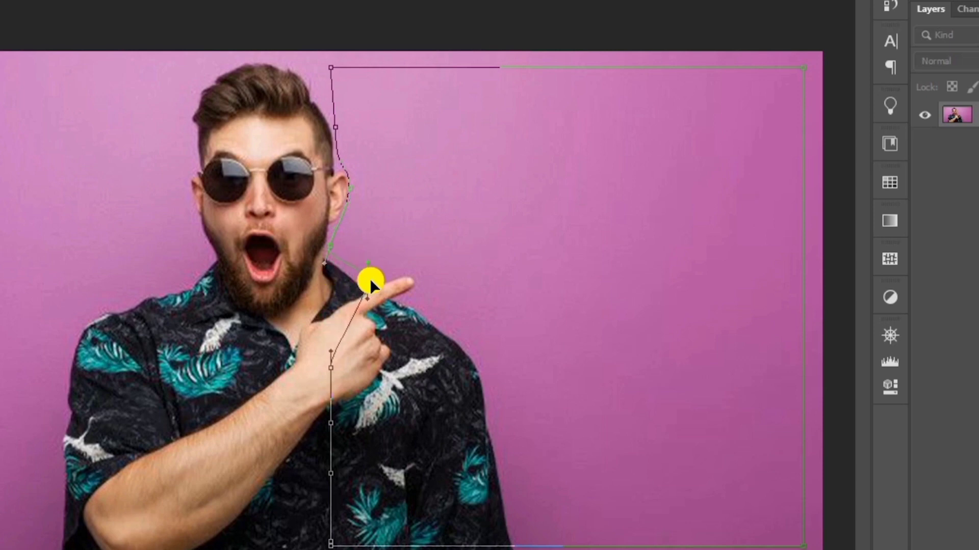
{"action": "left_click", "coordinate": [331, 367]}
{"action": "left_click_drag", "start_coordinate": [359, 366], "coordinate": [412, 331]}
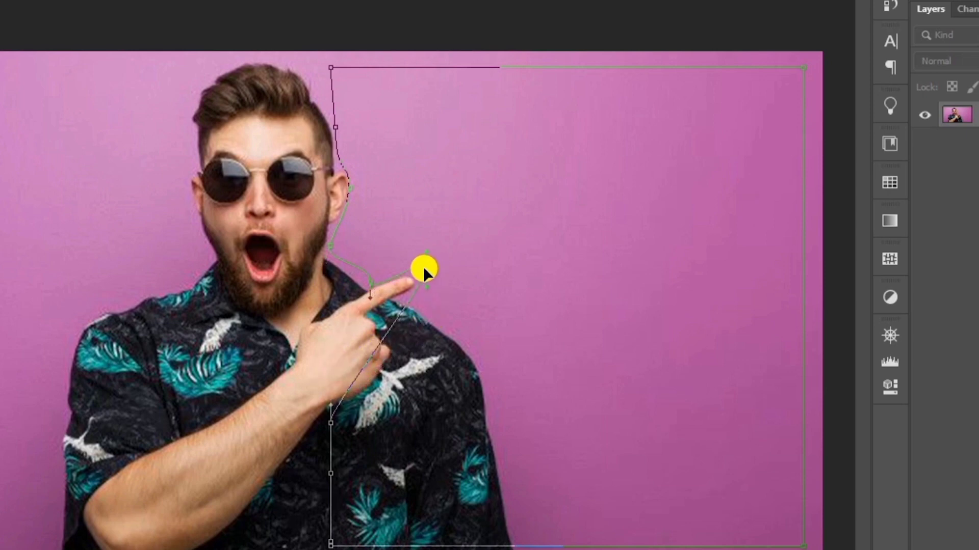
{"action": "mouse_move", "coordinate": [424, 270]}
{"action": "left_mouse_down"}
{"action": "mouse_move", "coordinate": [415, 271]}
{"action": "mouse_move", "coordinate": [422, 275]}
{"action": "left_mouse_up"}
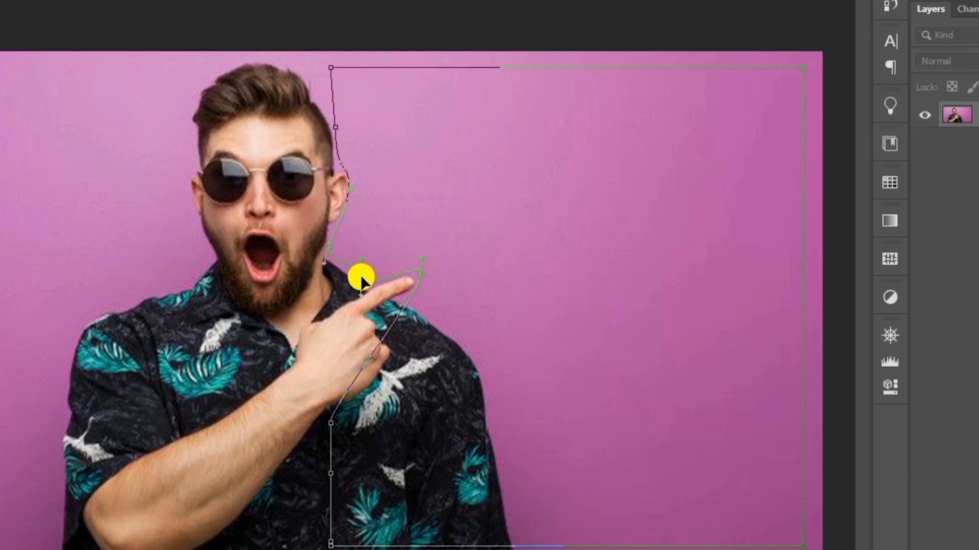
{"action": "left_click", "coordinate": [358, 261]}
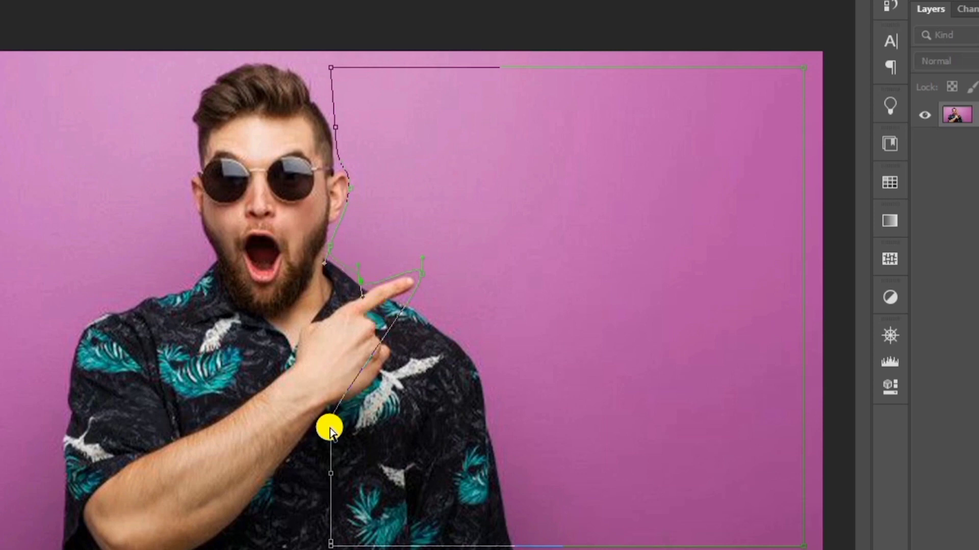
Move the lower anchor points out to the man's shoulder, sleeve and the photo's bottom edge, and shorten the bottom corner's curve handle
{"action": "left_click_drag", "start_coordinate": [330, 422], "coordinate": [485, 357]}
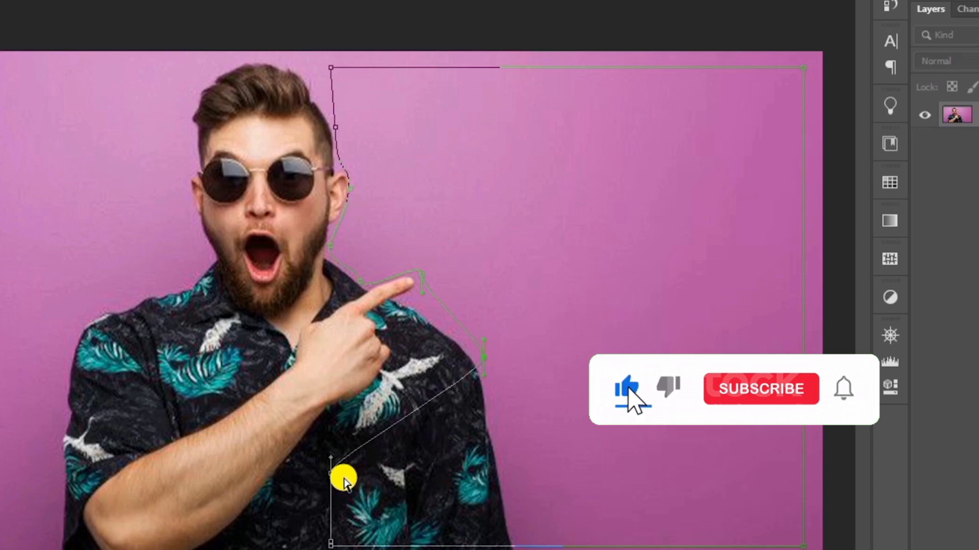
{"action": "left_click_drag", "start_coordinate": [330, 471], "coordinate": [509, 481]}
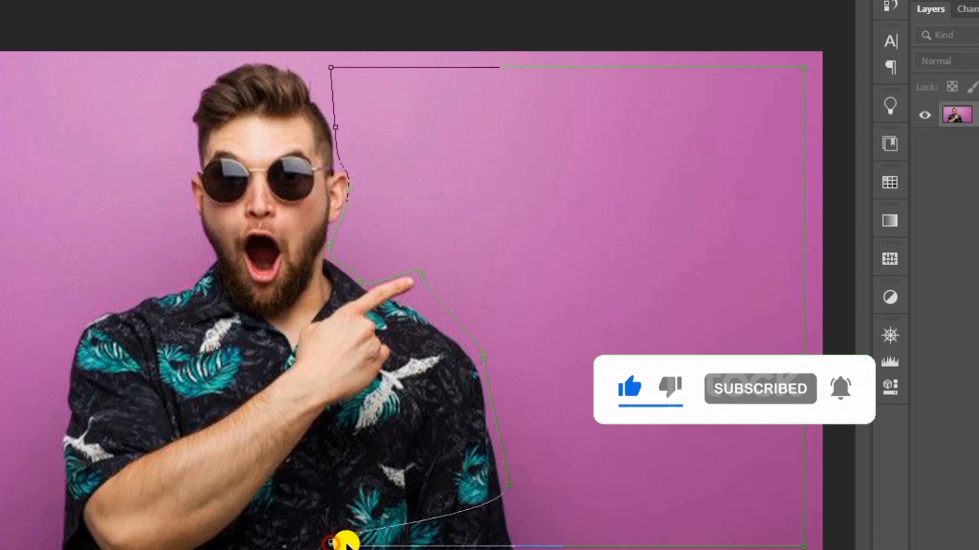
{"action": "left_click_drag", "start_coordinate": [336, 544], "coordinate": [525, 537]}
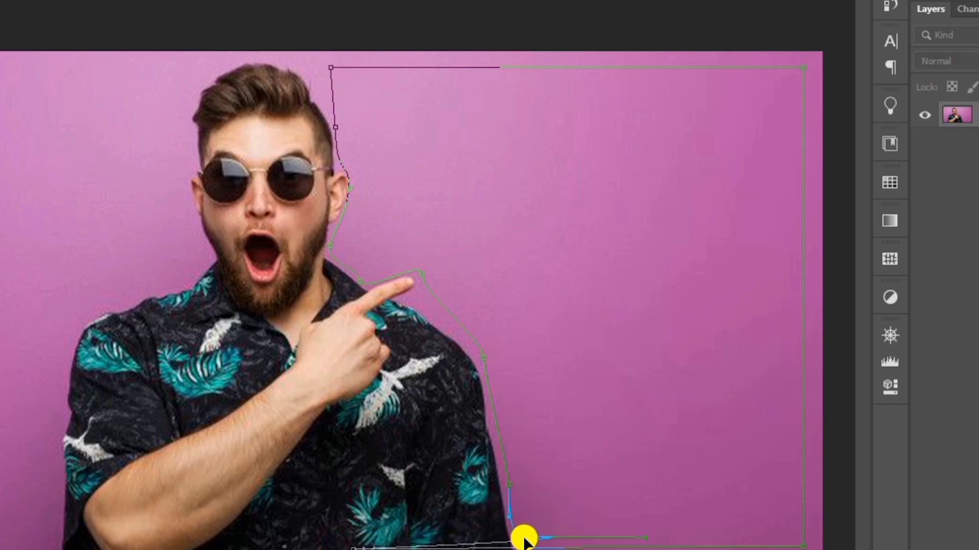
{"action": "left_click_drag", "start_coordinate": [353, 549], "coordinate": [429, 549]}
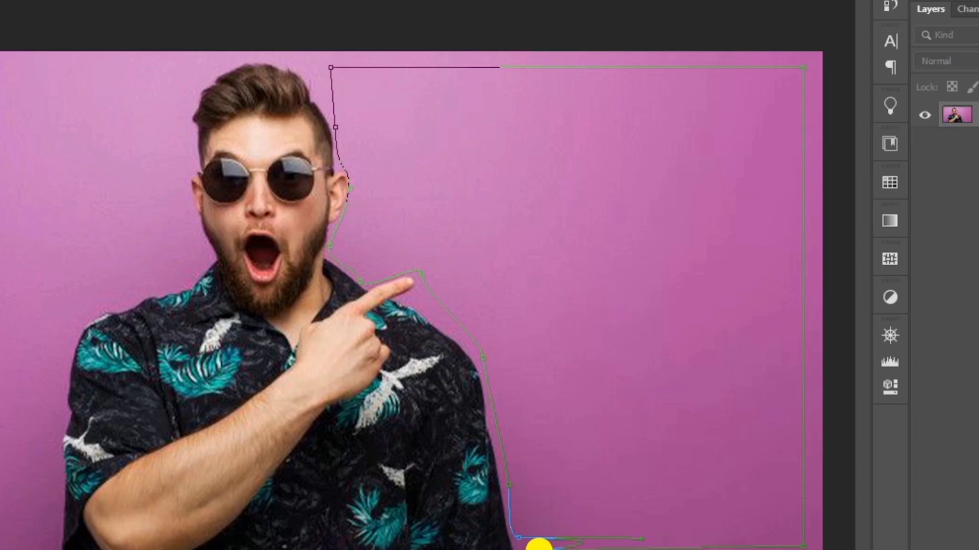
{"action": "left_click_drag", "start_coordinate": [639, 536], "coordinate": [544, 544]}
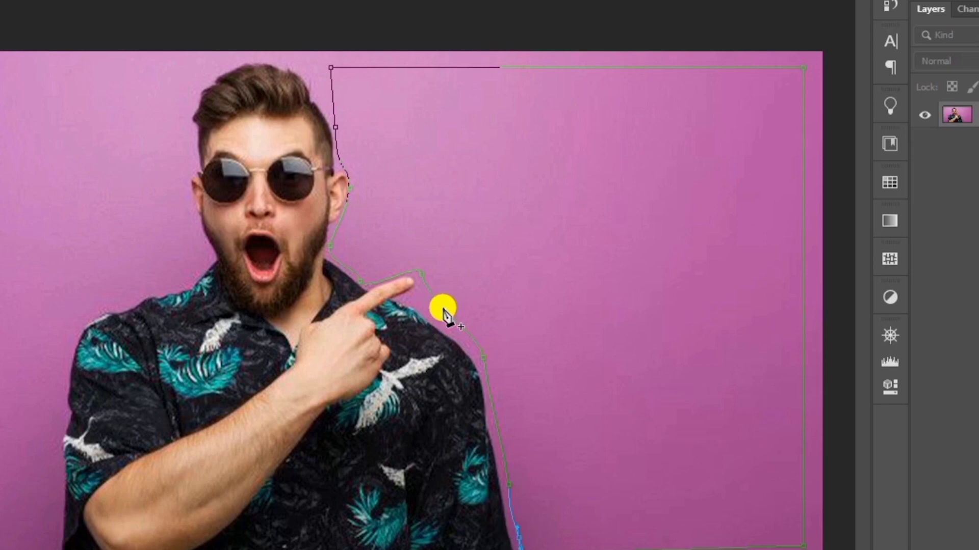
Add an anchor point below the fingertip and refine the curve so the path follows the shoulder and sleeve outline
{"action": "left_click", "coordinate": [441, 306]}
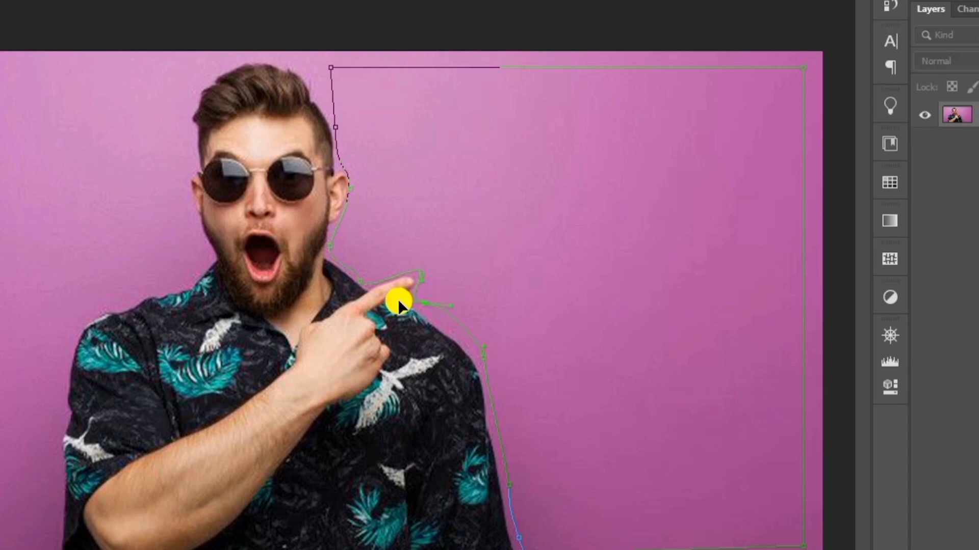
{"action": "left_click_drag", "start_coordinate": [385, 305], "coordinate": [401, 303]}
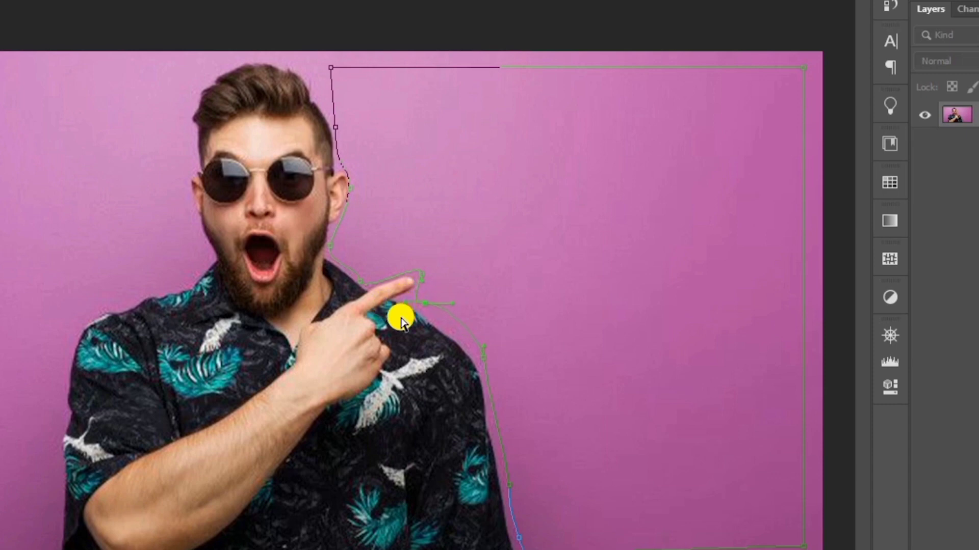
{"action": "left_click", "coordinate": [479, 358]}
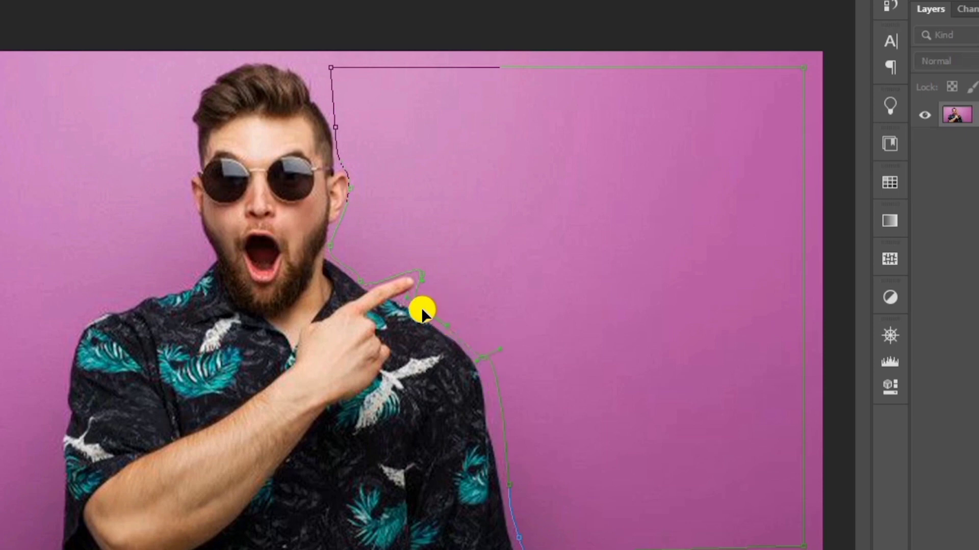
{"action": "left_click", "coordinate": [509, 484]}
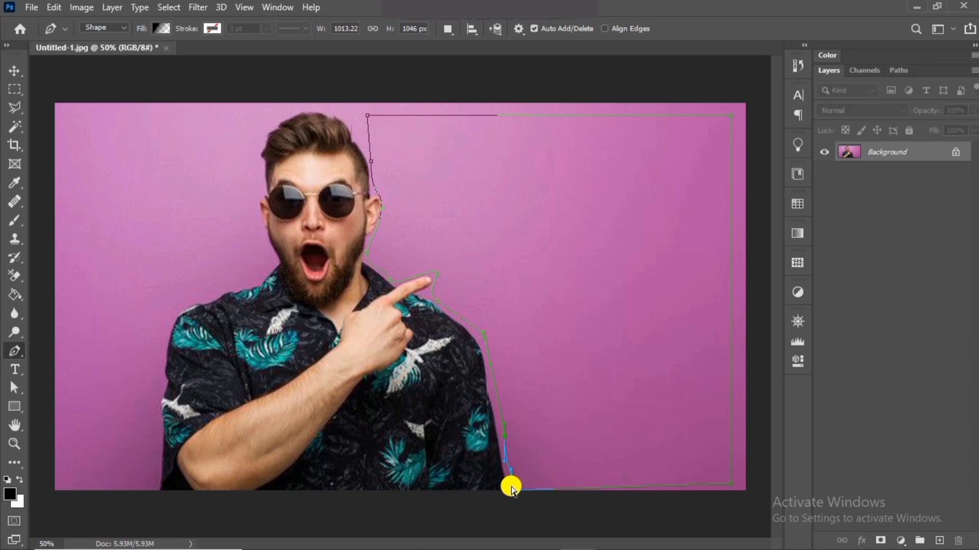
{"action": "left_click", "coordinate": [512, 492]}
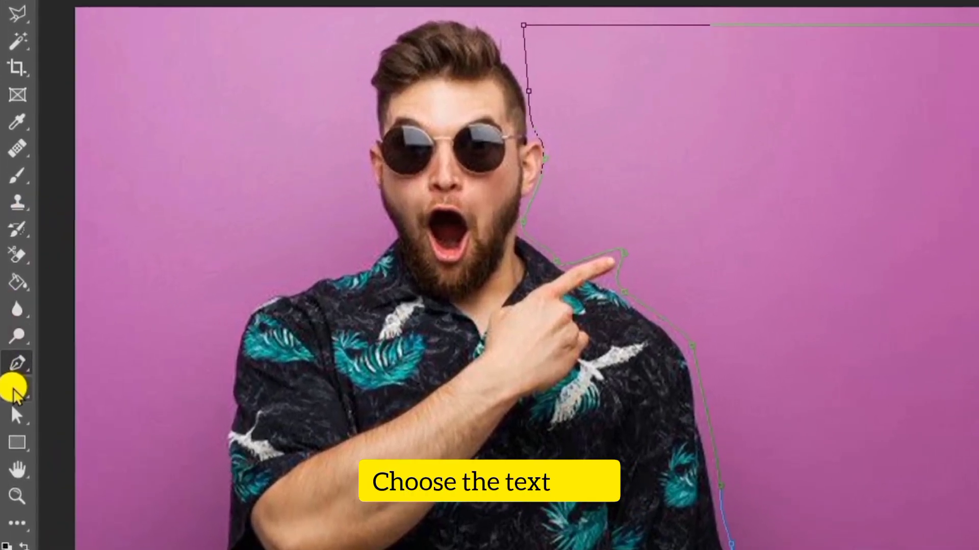
Choose the horizontal Type tool and confirm black as the text color
{"action": "right_click", "coordinate": [11, 393]}
{"action": "left_click", "coordinate": [95, 390]}
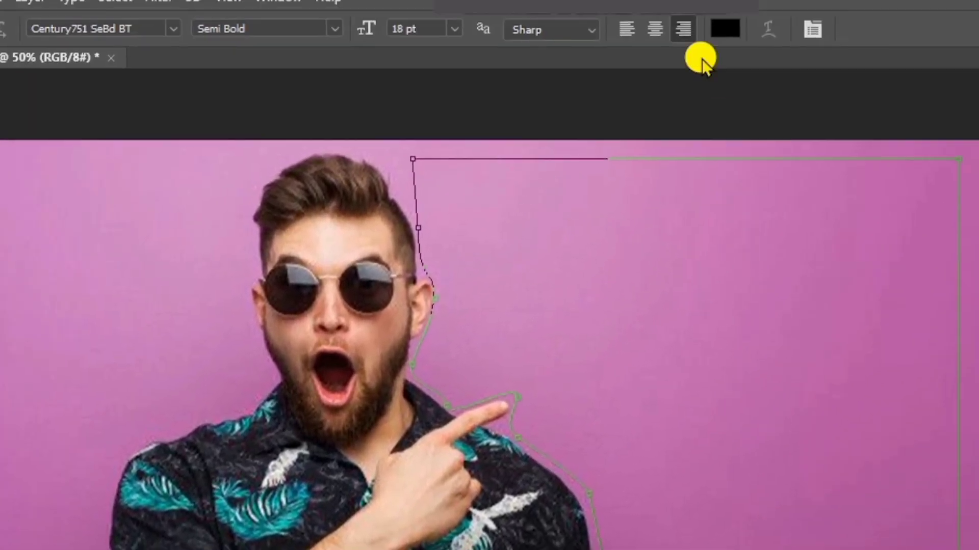
{"action": "left_click", "coordinate": [715, 39]}
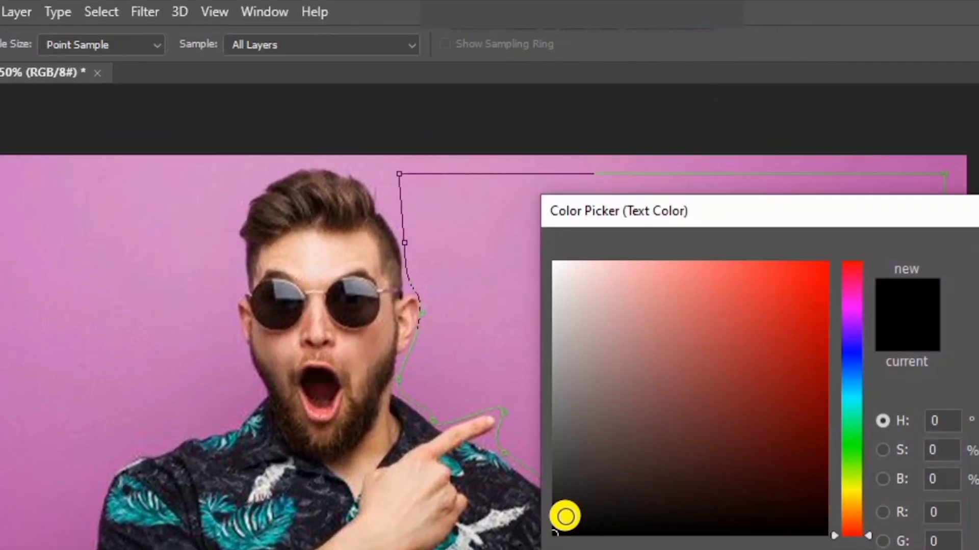
{"action": "key", "text": "Return"}
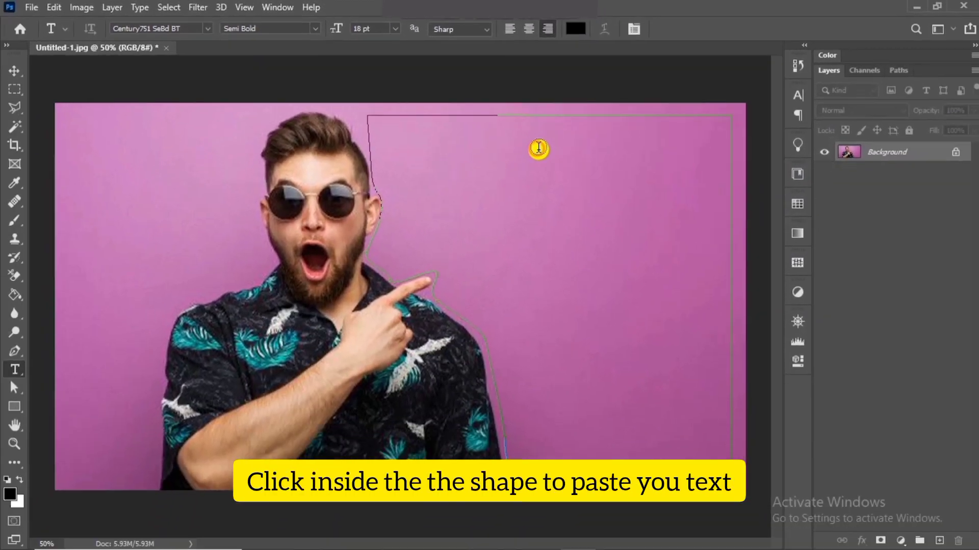
Start a text area inside the custom path and fill it with Lorem Ipsum placeholder text
{"action": "left_click", "coordinate": [539, 148]}
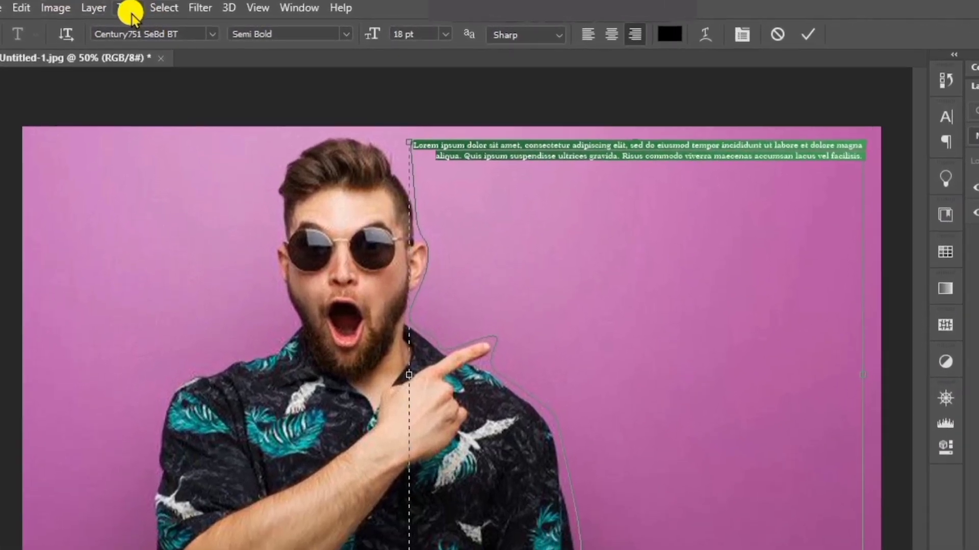
{"action": "left_click", "coordinate": [136, 10]}
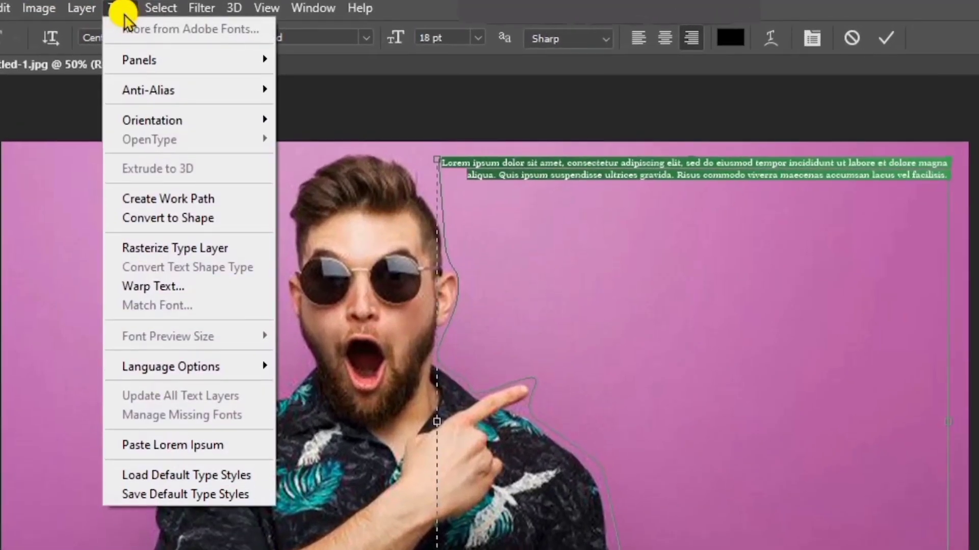
{"action": "left_click", "coordinate": [127, 444]}
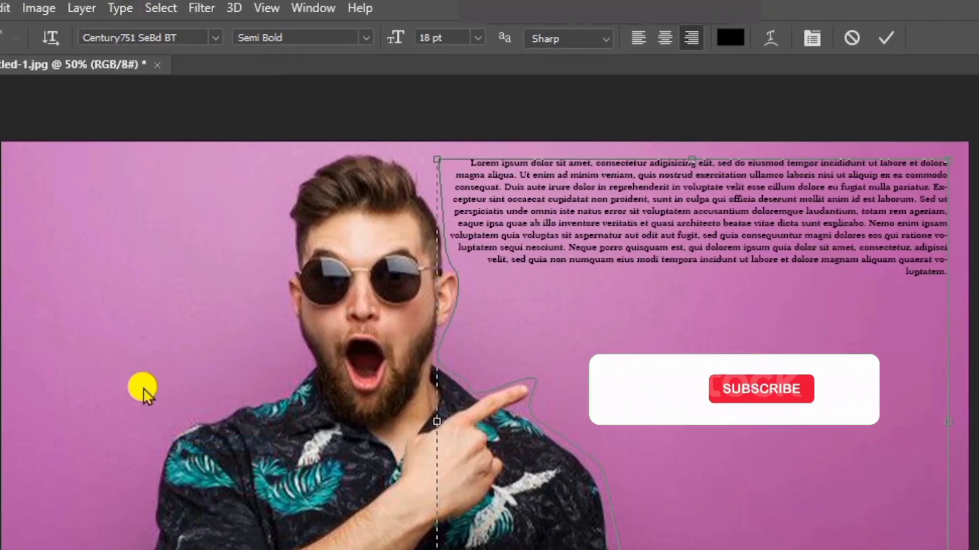
Insert Lorem Ipsum placeholder text three more times so it fills the custom path down to the photo's bottom edge
{"action": "left_click", "coordinate": [125, 10]}
{"action": "left_click", "coordinate": [172, 444]}
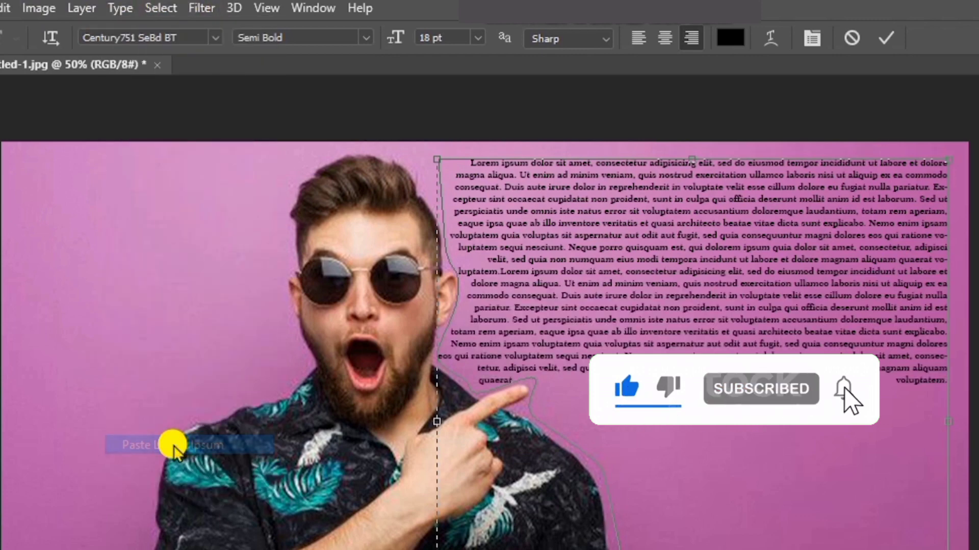
{"action": "left_click", "coordinate": [122, 8]}
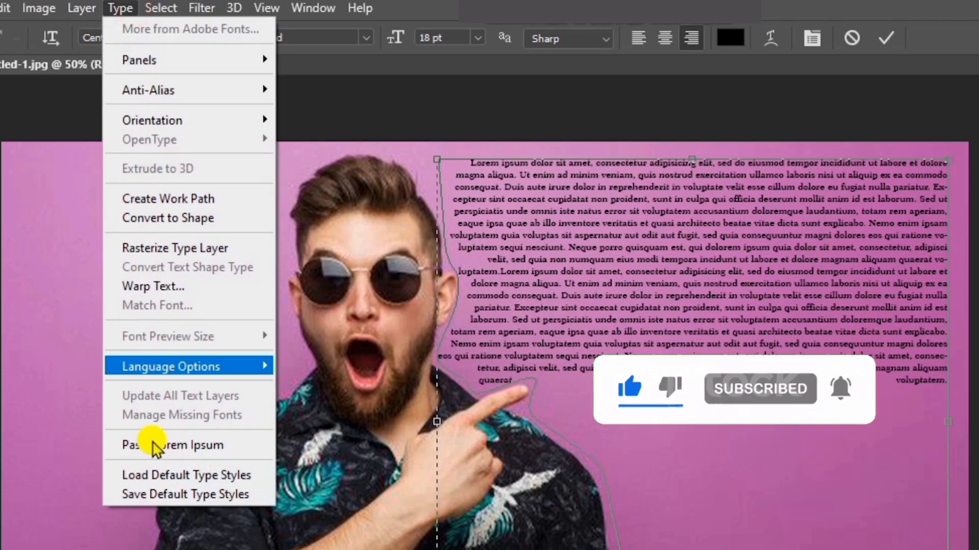
{"action": "left_click", "coordinate": [155, 445]}
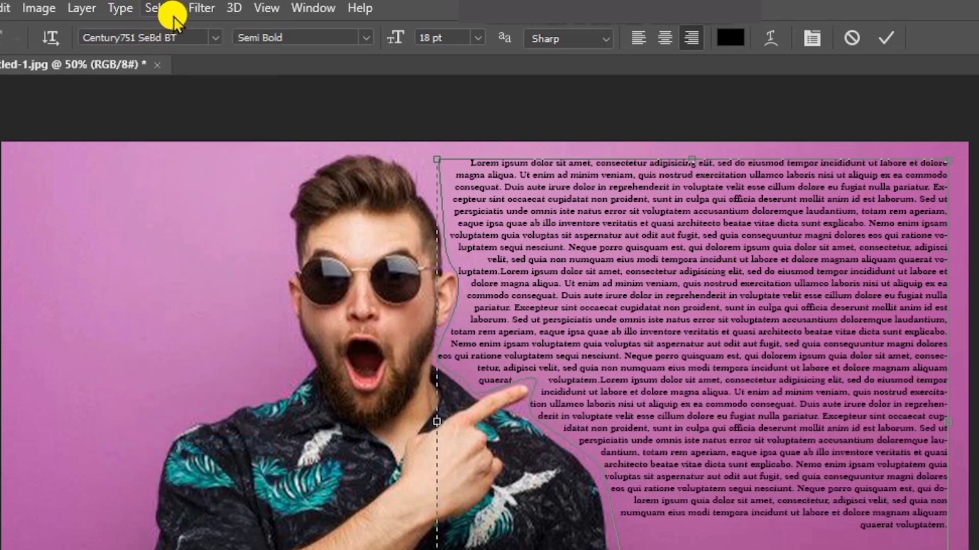
{"action": "left_click", "coordinate": [124, 9]}
{"action": "left_click", "coordinate": [167, 446]}
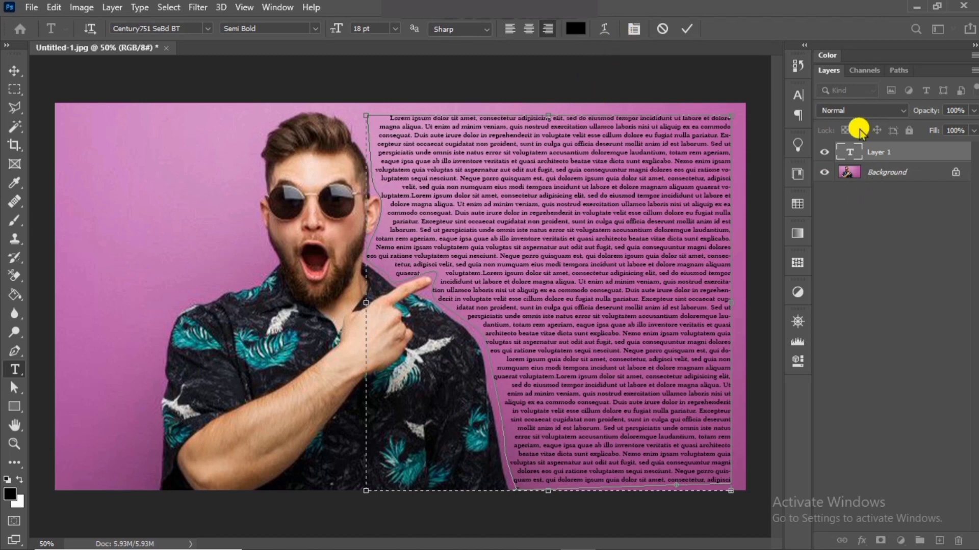
Select all the placeholder text, try a font size of 24 pt, and set it back to 18 pt
{"action": "double_click", "coordinate": [847, 151]}
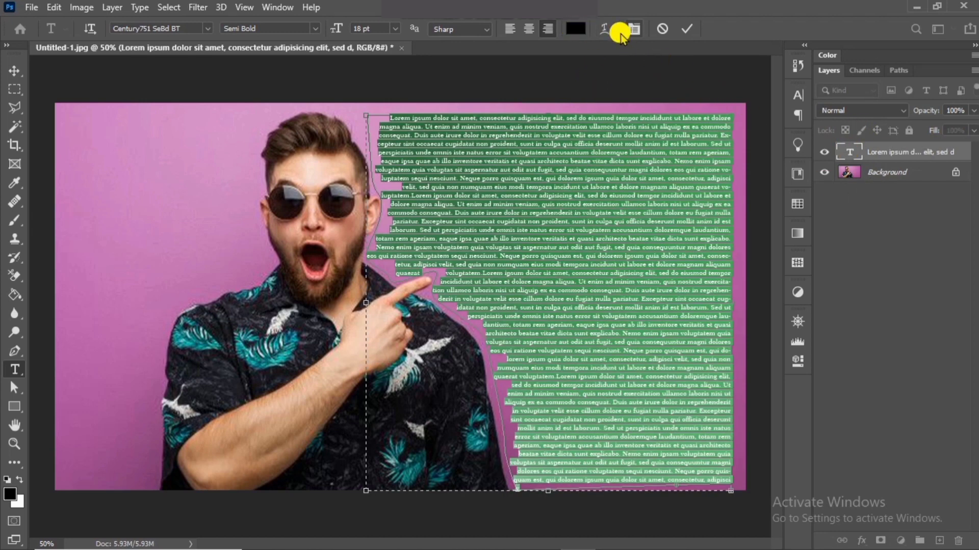
{"action": "left_click", "coordinate": [395, 28]}
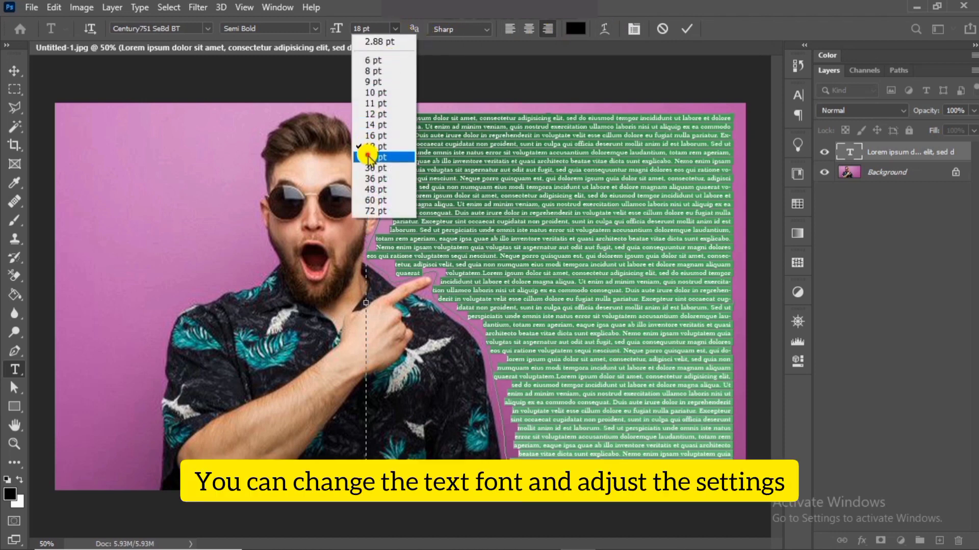
{"action": "left_click", "coordinate": [368, 157]}
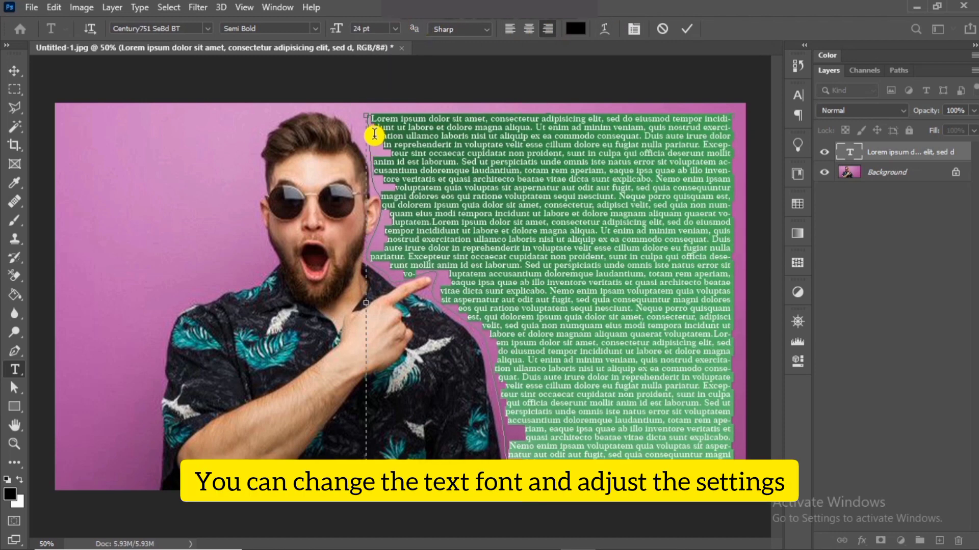
{"action": "left_click", "coordinate": [396, 29]}
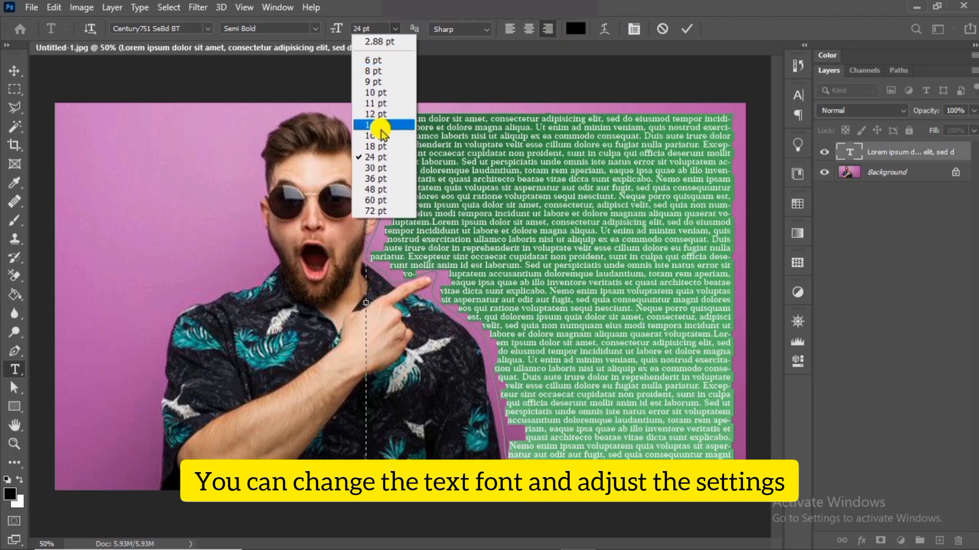
{"action": "left_click", "coordinate": [376, 146]}
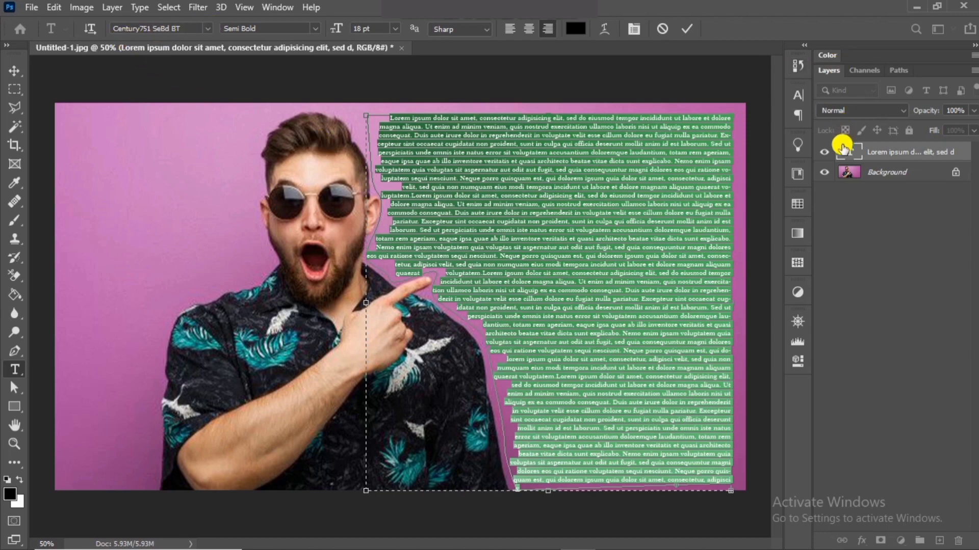
Select all text on the placeholder text layer and change its font to Arial Rounded MT Bold
{"action": "left_click", "coordinate": [848, 153]}
{"action": "double_click", "coordinate": [848, 153]}
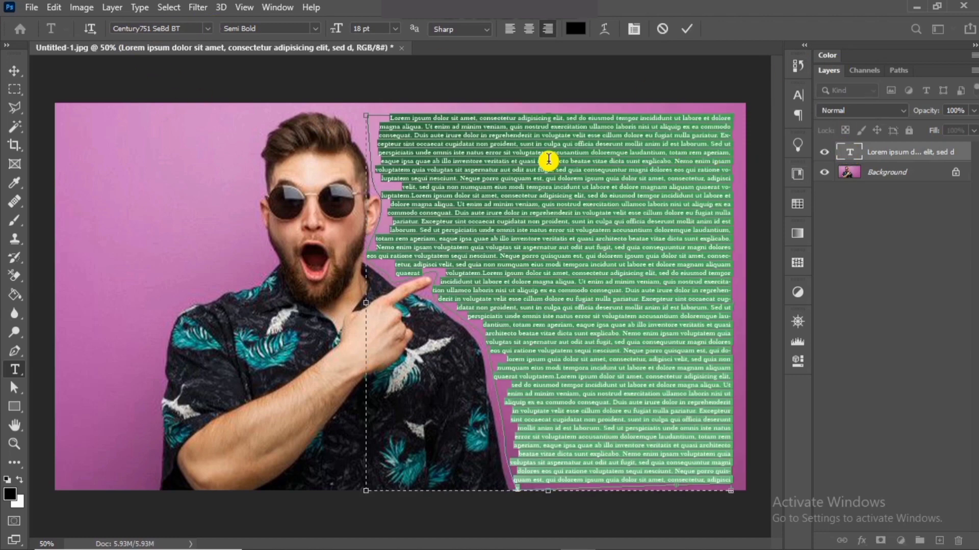
{"action": "left_click", "coordinate": [208, 28]}
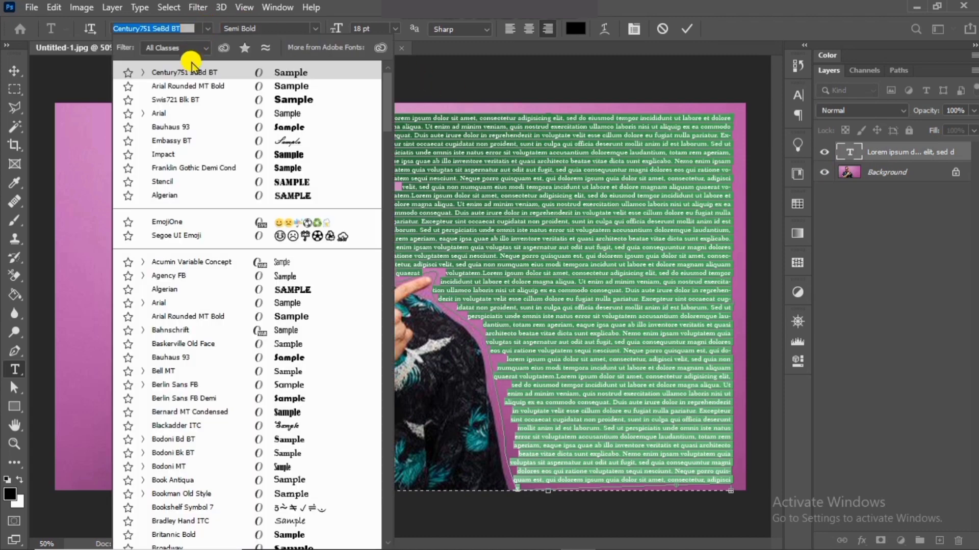
{"action": "left_click", "coordinate": [192, 86]}
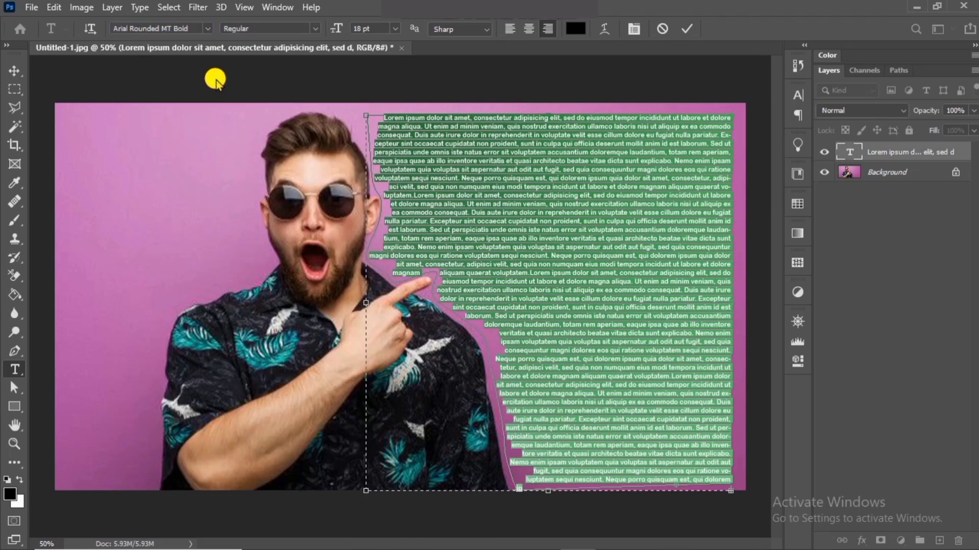
Set the placeholder text's leading to 30 pt, then commit the text edit by finishing with the Move tool active
{"action": "left_click", "coordinate": [631, 29]}
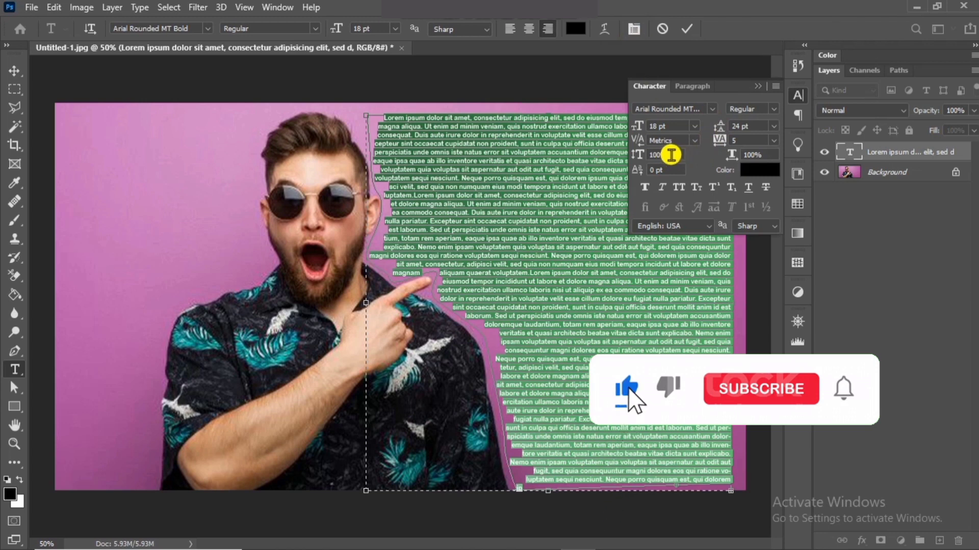
{"action": "left_click", "coordinate": [775, 126]}
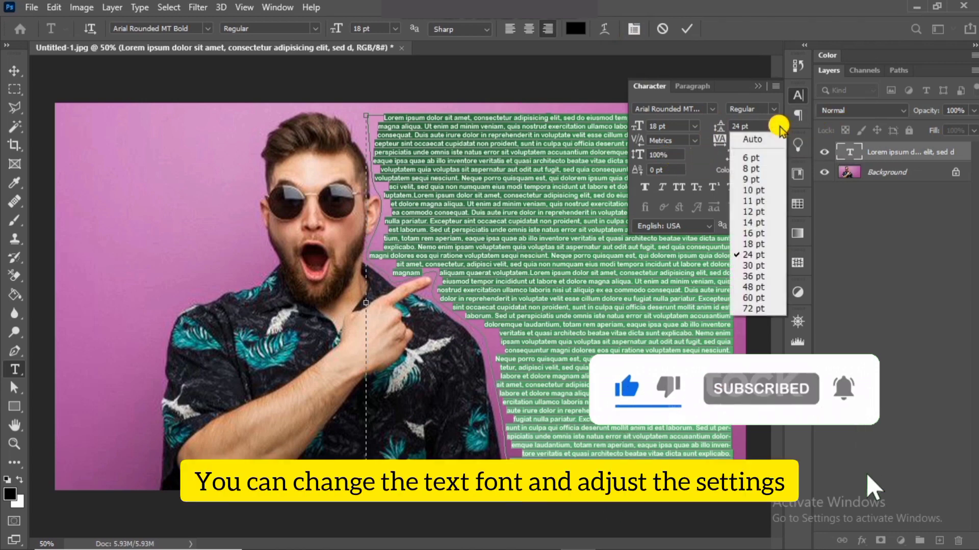
{"action": "left_click", "coordinate": [750, 265]}
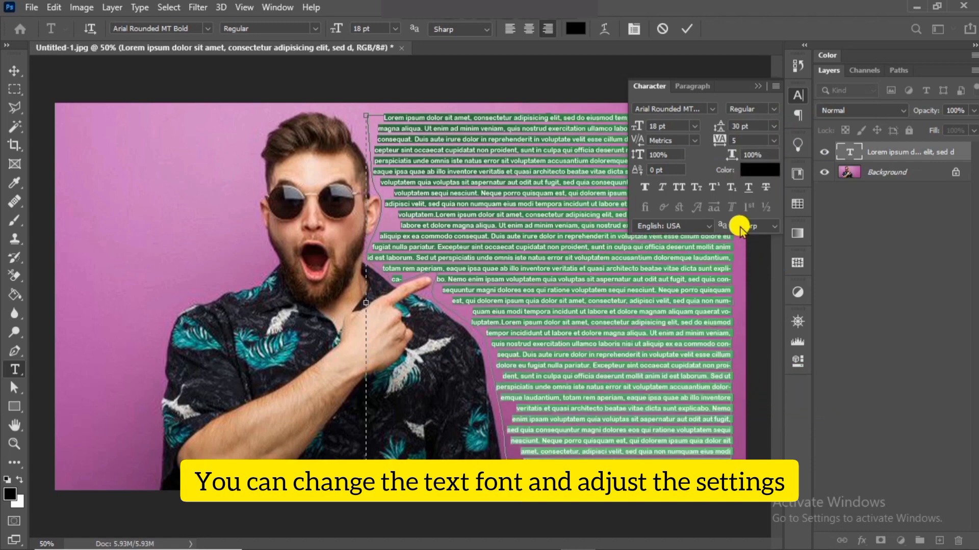
{"action": "left_click", "coordinate": [755, 84]}
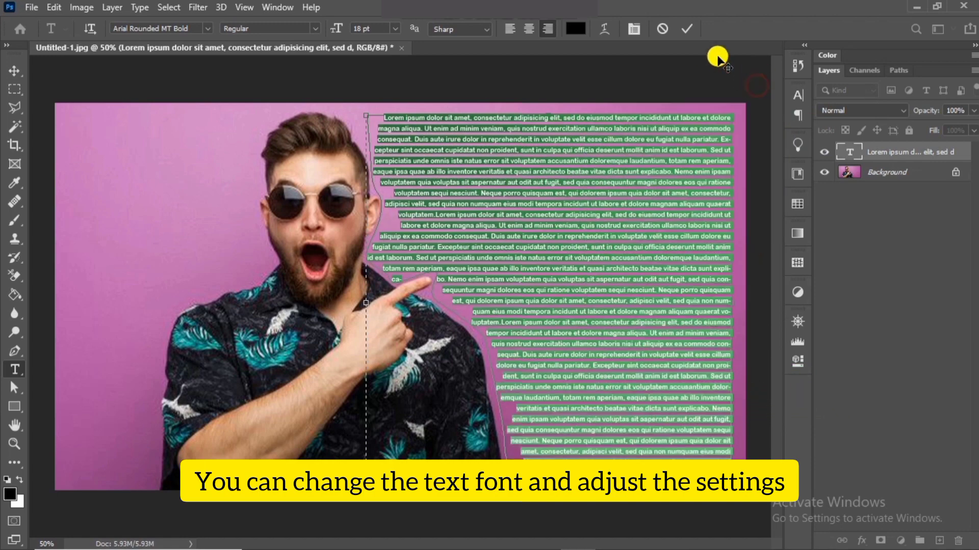
{"action": "left_click", "coordinate": [686, 29]}
{"action": "left_click", "coordinate": [15, 74]}
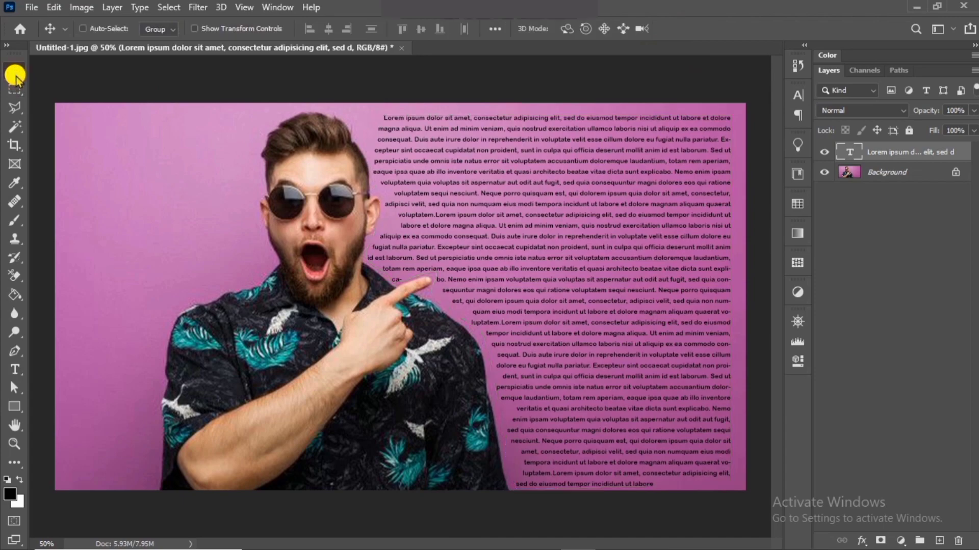